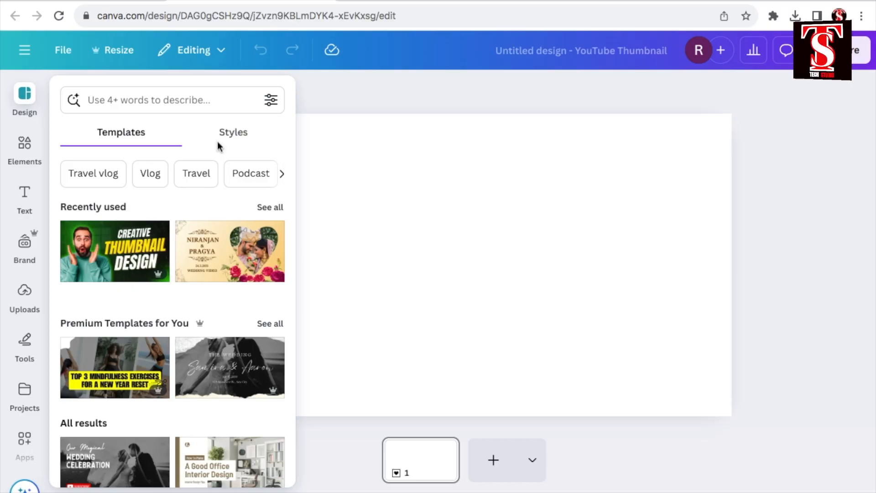
# Step: Search the elements library for "D hearts pattern" and restrict the results to graphics
pyautogui.click(25, 150)
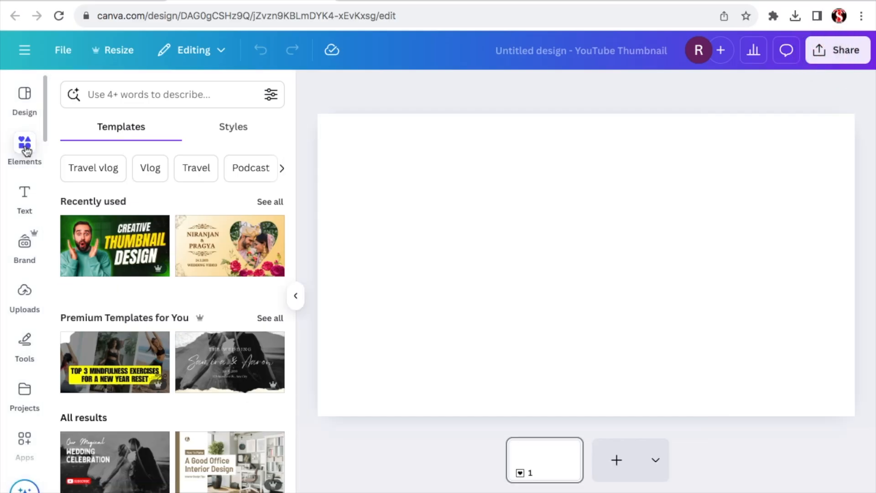
pyautogui.write('D hearts pattern')
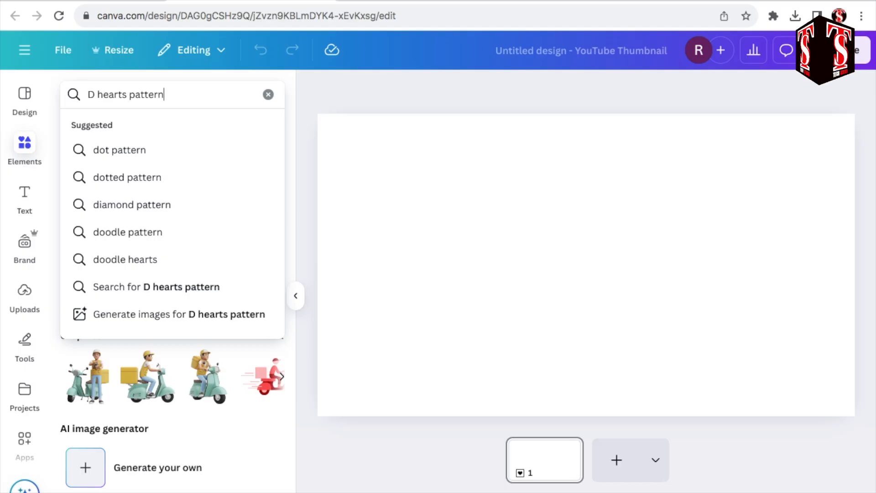
pyautogui.press('Return')
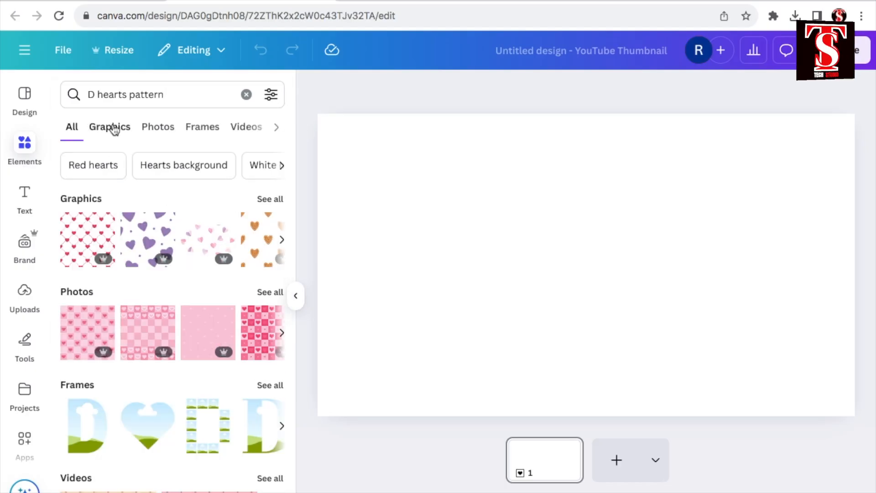
pyautogui.click(113, 128)
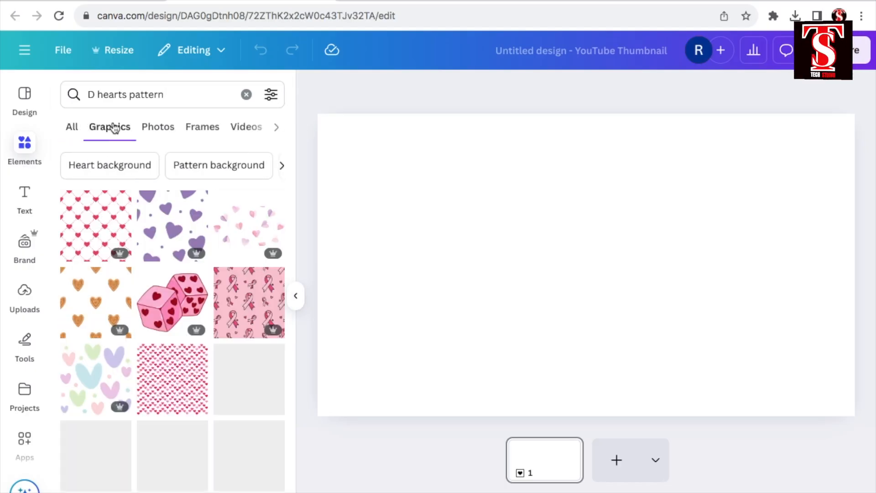
# Step: Add the black outlined hearts pattern to the page and align it with the page's upper-left corner
pyautogui.scroll(-5, 235, 225)
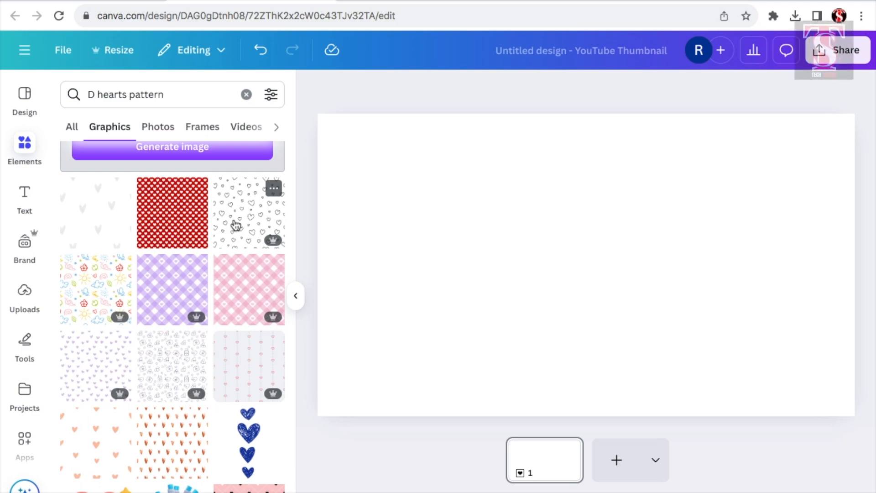
pyautogui.click(236, 224)
pyautogui.moveTo(566, 258); pyautogui.dragTo(373, 175)
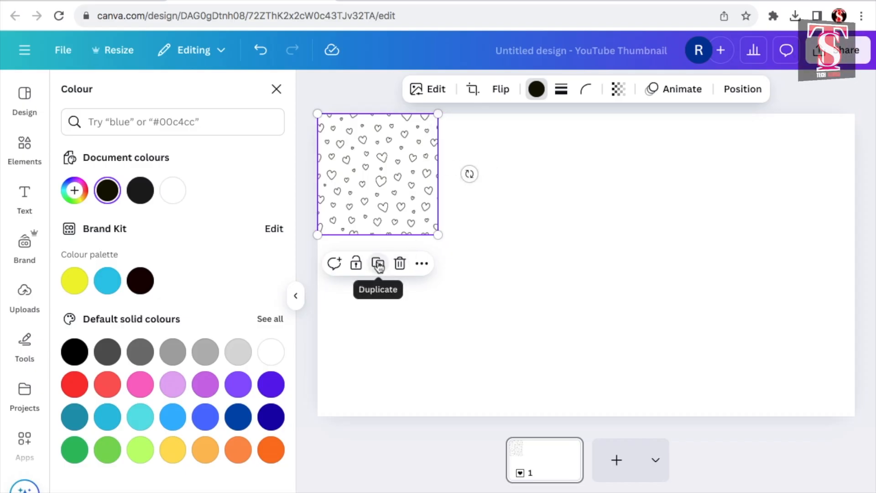
# Step: Duplicate the hearts tile edge to edge until a row of copies spans the top of the page
pyautogui.click(378, 265)
pyautogui.moveTo(406, 191); pyautogui.dragTo(524, 187)
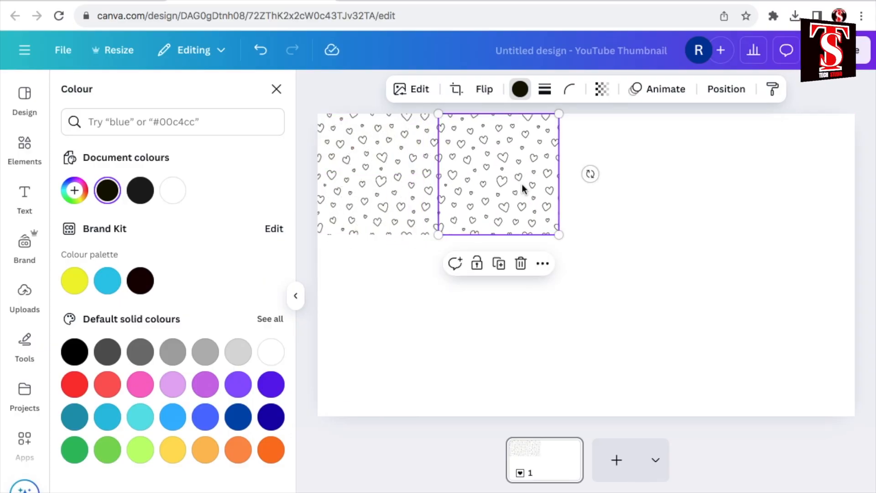
pyautogui.click(501, 263)
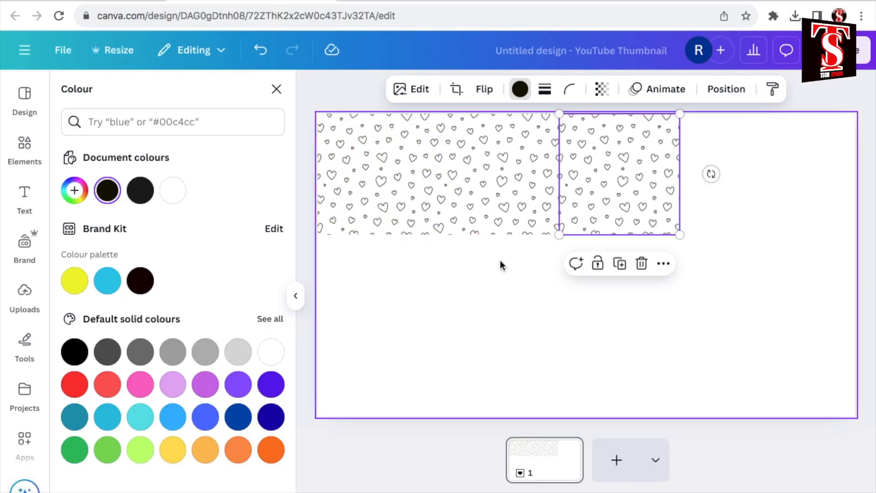
pyautogui.click(619, 270)
# Step: Move a copied hearts tile below the first row and duplicate it across the page to form a second row
pyautogui.moveTo(828, 193); pyautogui.dragTo(332, 308)
pyautogui.click(373, 206)
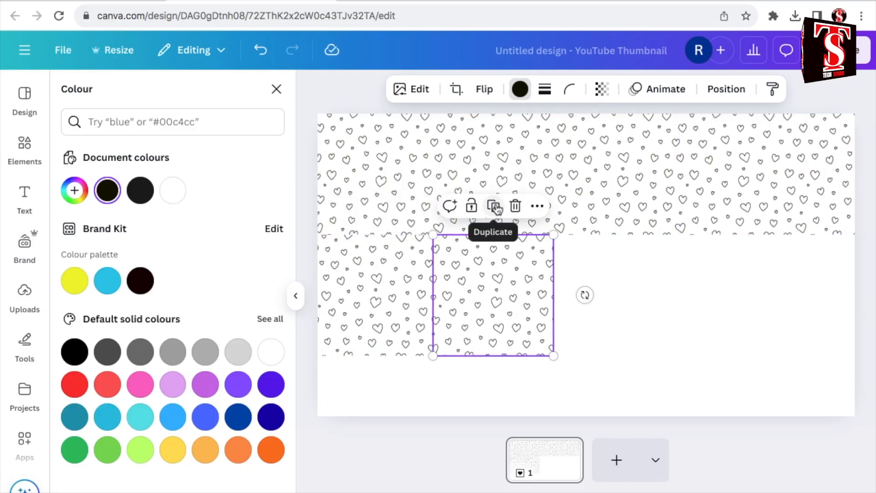
pyautogui.click(494, 206)
pyautogui.click(612, 206)
pyautogui.click(738, 207)
# Step: Build a third row of duplicated hearts tiles along the page's bottom and align them against the second row
pyautogui.moveTo(815, 304); pyautogui.dragTo(313, 417)
pyautogui.click(358, 326)
pyautogui.click(466, 328)
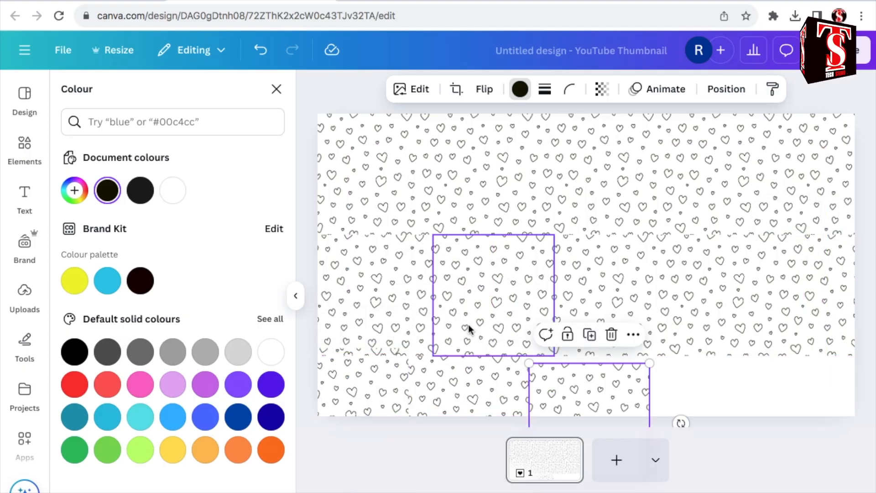
pyautogui.click(590, 335)
pyautogui.click(700, 346)
pyautogui.moveTo(421, 387); pyautogui.dragTo(420, 380)
pyautogui.moveTo(545, 392); pyautogui.dragTo(545, 378)
pyautogui.moveTo(681, 382); pyautogui.dragTo(682, 359)
pyautogui.click(796, 388)
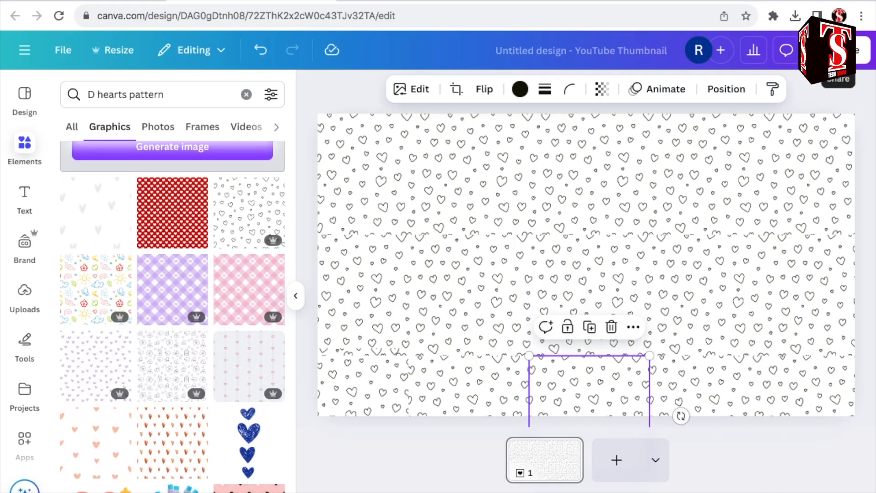
# Step: Download the hearts pattern design as a PNG at size 1
pyautogui.click(839, 79)
pyautogui.click(681, 399)
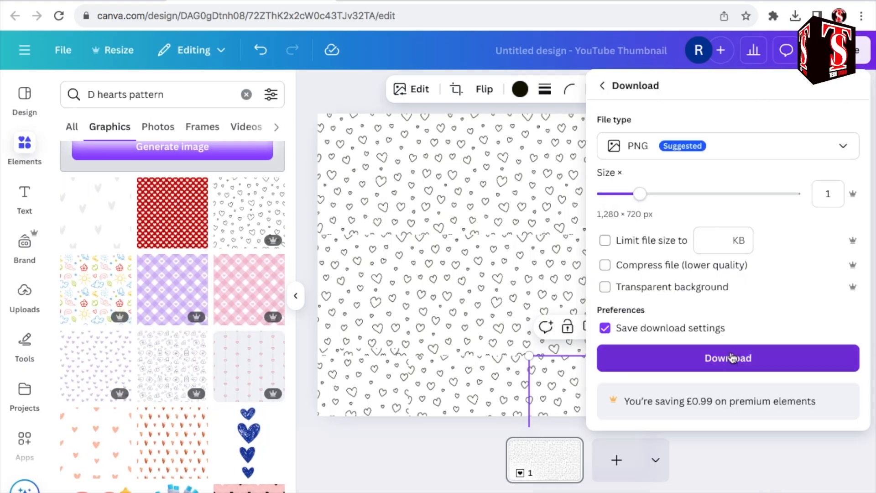
pyautogui.click(730, 359)
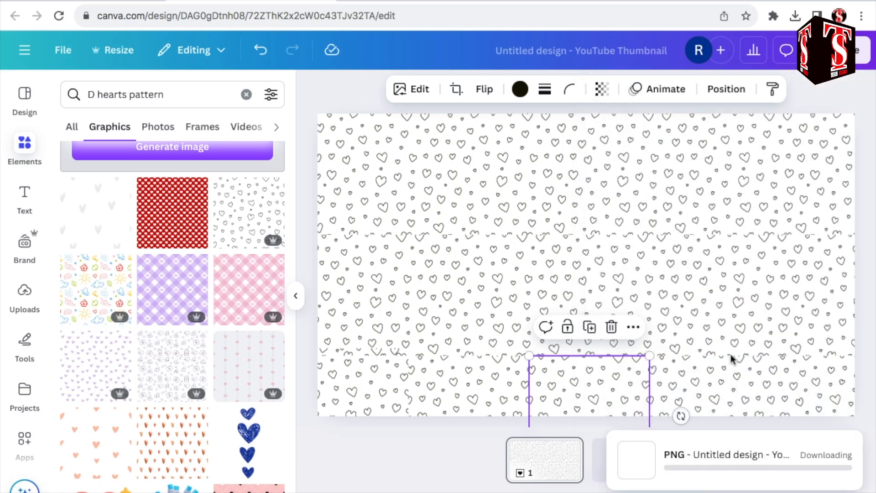
# Step: Delete all the hearts tiles and place the downloaded Untitled design (15).png in the page's upper-left corner
pyautogui.press('super+minus')
pyautogui.moveTo(383, 181); pyautogui.dragTo(786, 381)
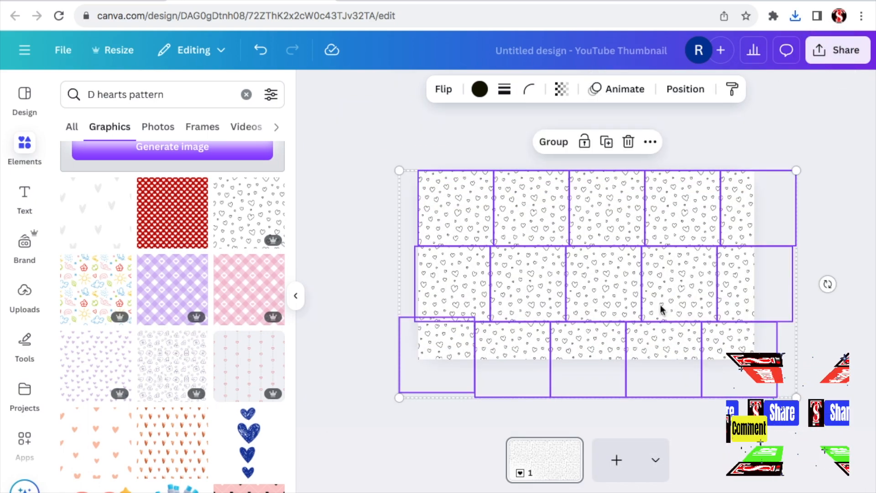
pyautogui.click(628, 142)
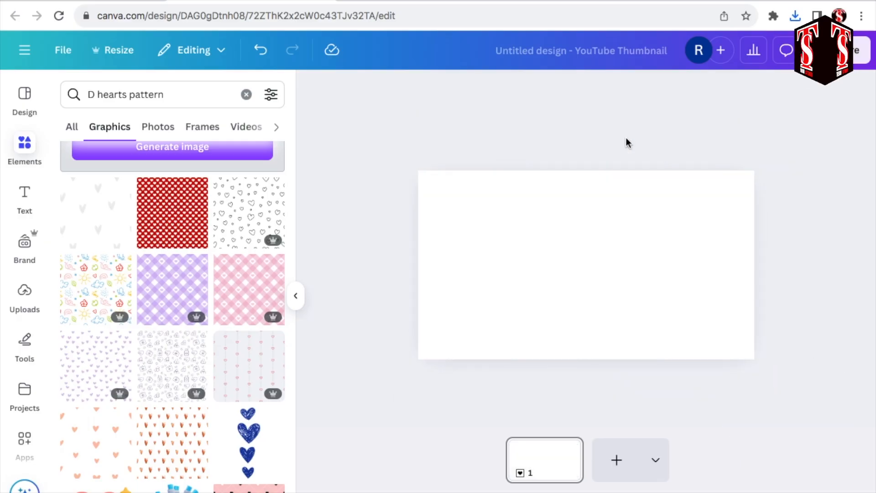
pyautogui.click(796, 17)
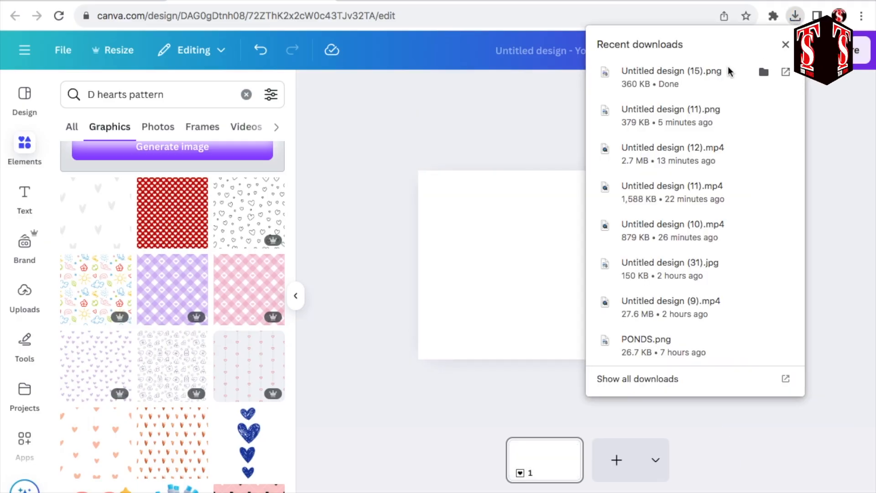
pyautogui.moveTo(662, 75); pyautogui.dragTo(479, 223)
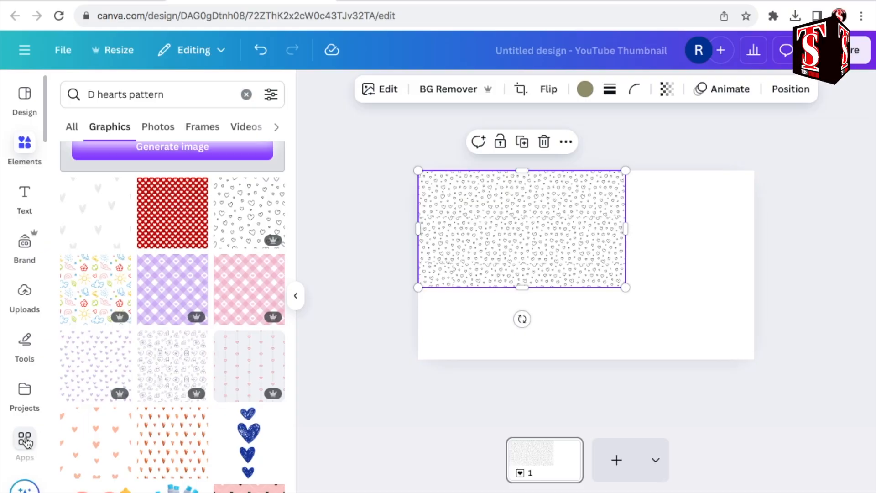
# Step: Find the FontFrame app and open it
pyautogui.click(25, 439)
pyautogui.write('fontfra')
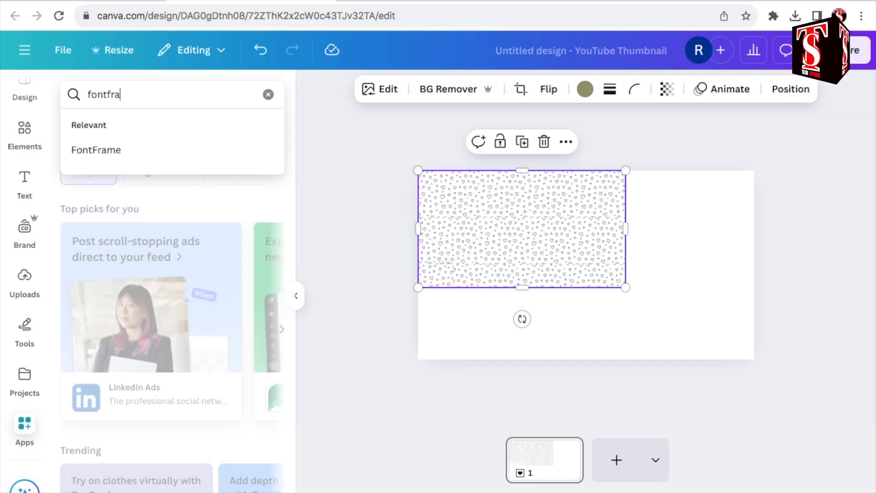
pyautogui.write('me')
pyautogui.click(114, 150)
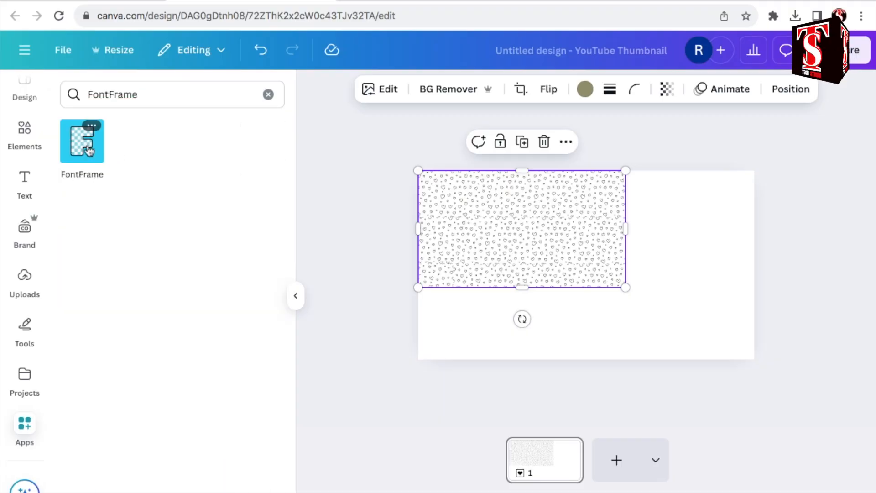
pyautogui.click(87, 146)
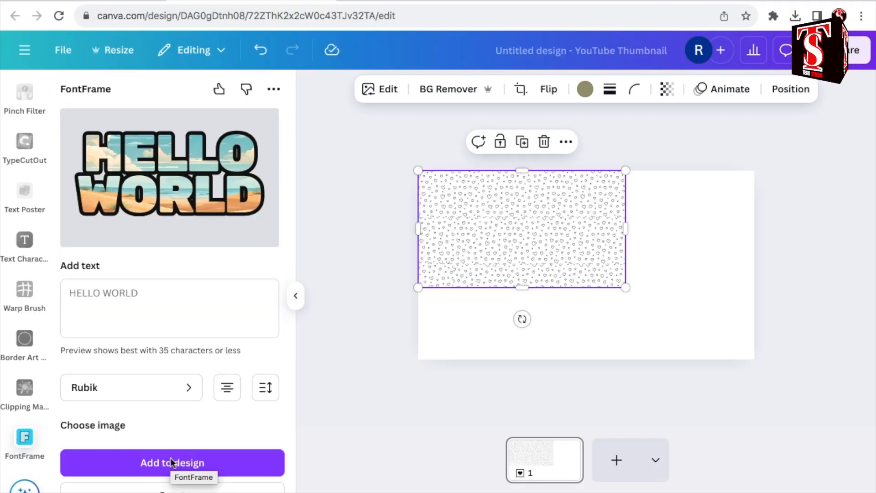
# Step: Enter LOVE as the FontFrame text and set its font to Anton
pyautogui.click(141, 296)
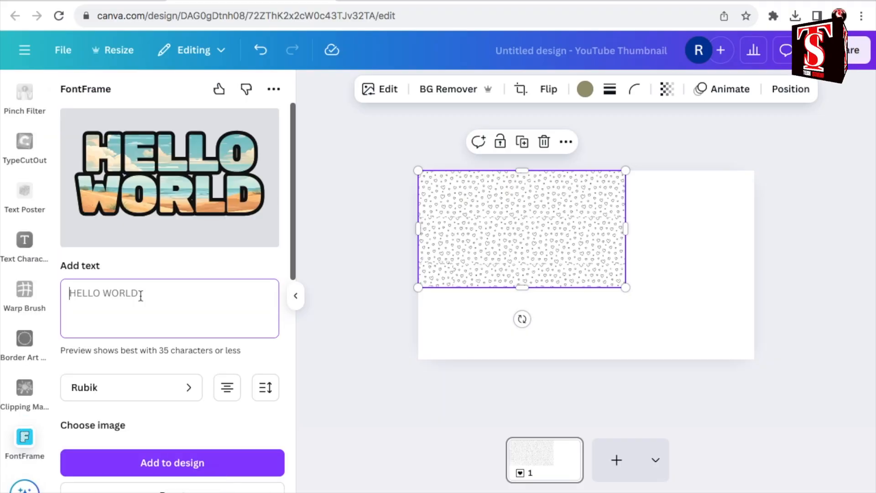
pyautogui.write('L')
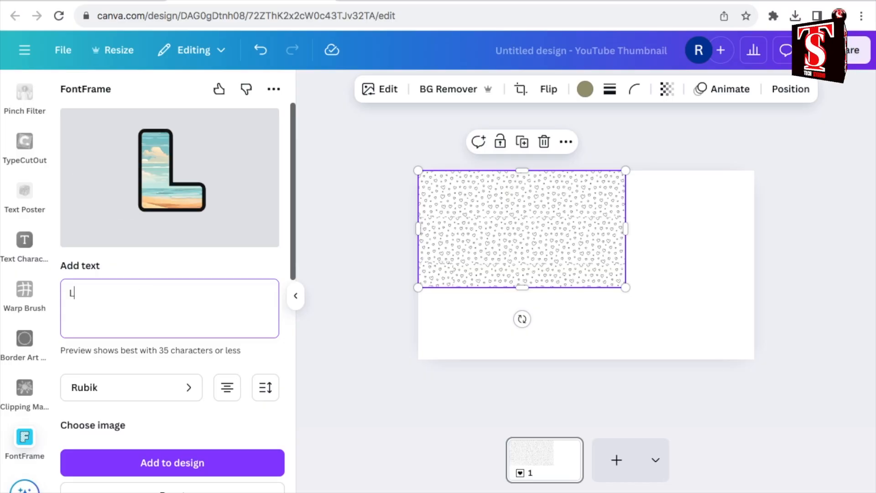
pyautogui.write('OVE')
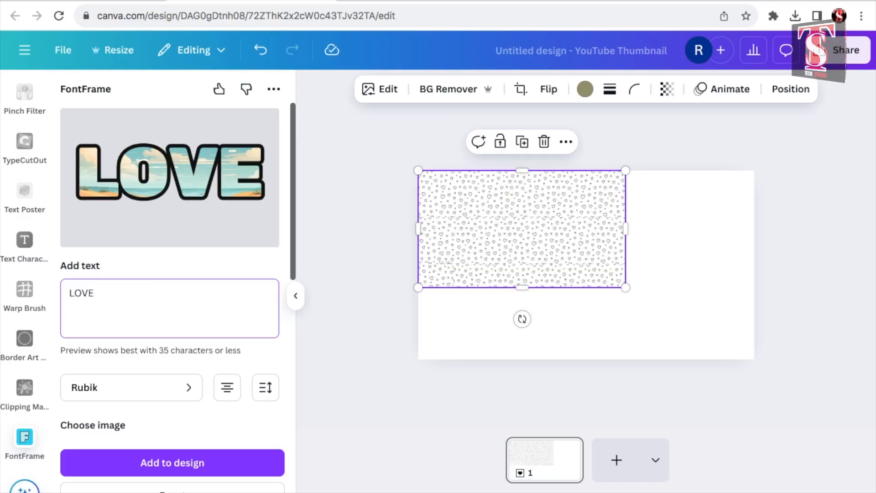
pyautogui.click(187, 391)
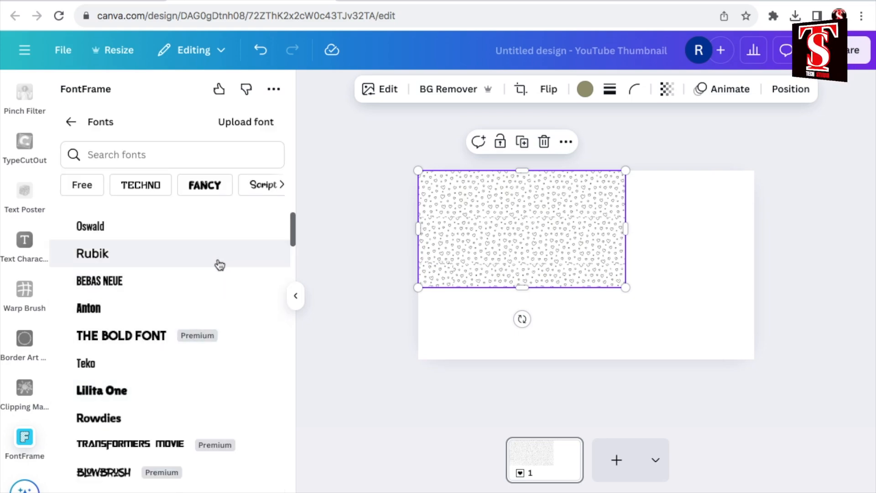
pyautogui.scroll(-5, 228, 358)
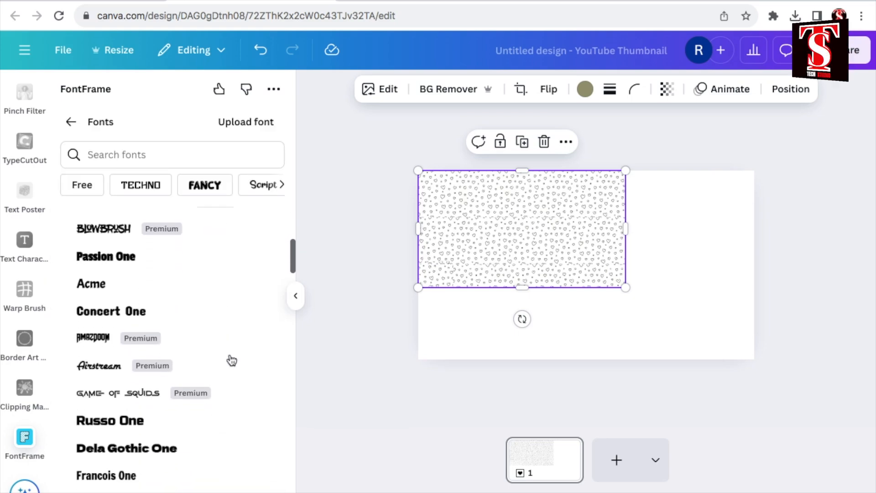
pyautogui.scroll(4, 130, 349)
pyautogui.click(130, 349)
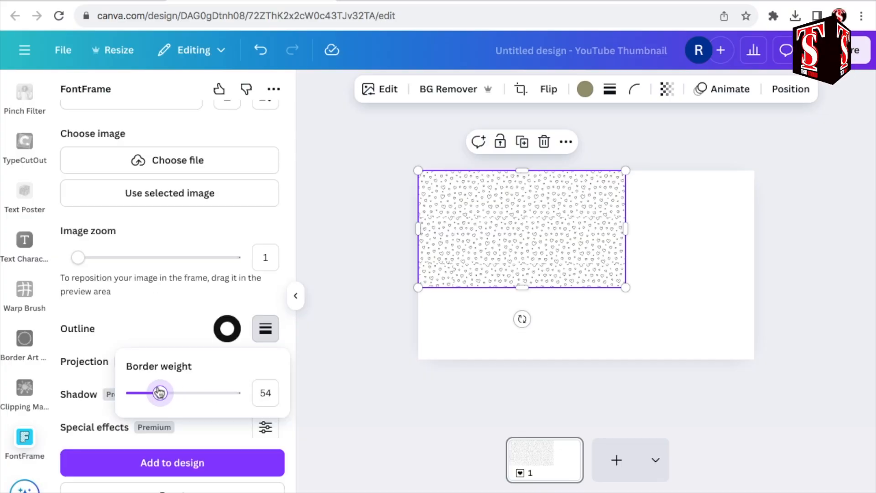
# Step: Add the LOVE lettering to the design with the selected hearts image as its fill and a thinner outline
pyautogui.moveTo(160, 393)
pyautogui.mouseDown()
pyautogui.moveTo(133, 393)
pyautogui.moveTo(145, 395)
pyautogui.mouseUp()
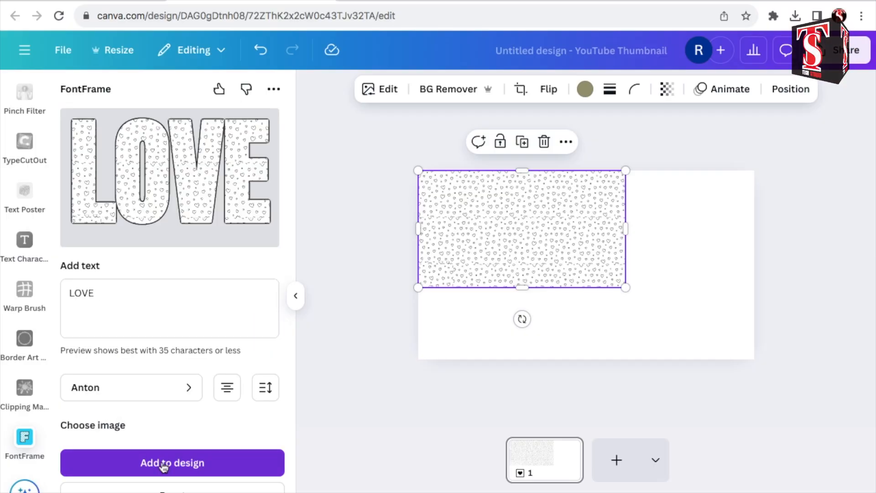
pyautogui.click(163, 464)
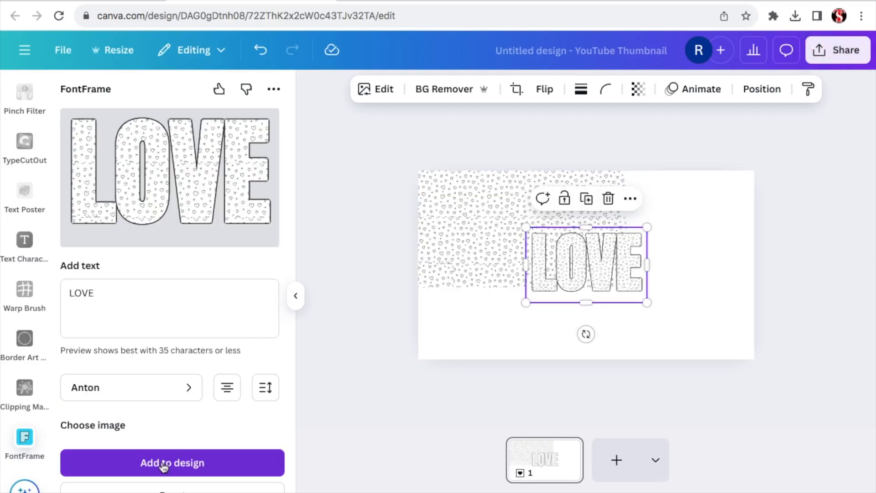
# Step: Delete the rectangular hearts image and enlarge the LOVE lettering until it fills the page
pyautogui.click(478, 252)
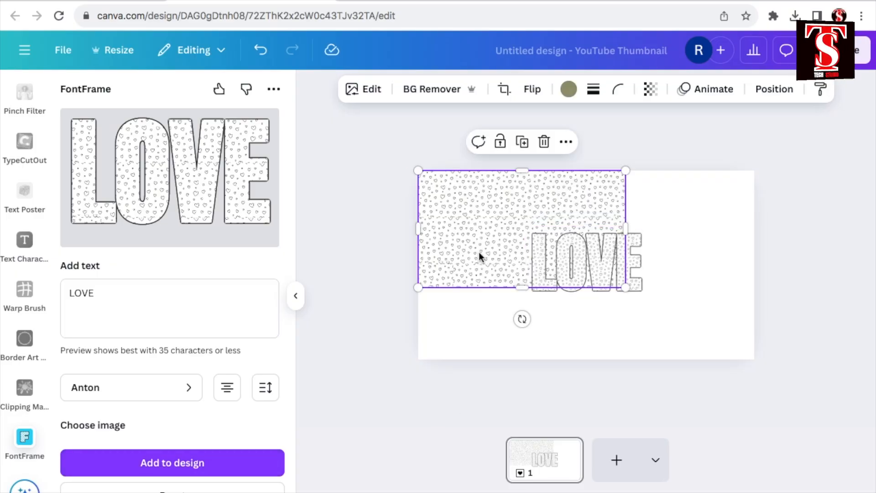
pyautogui.click(547, 142)
pyautogui.moveTo(566, 264); pyautogui.dragTo(460, 211)
pyautogui.moveTo(539, 246); pyautogui.dragTo(748, 311)
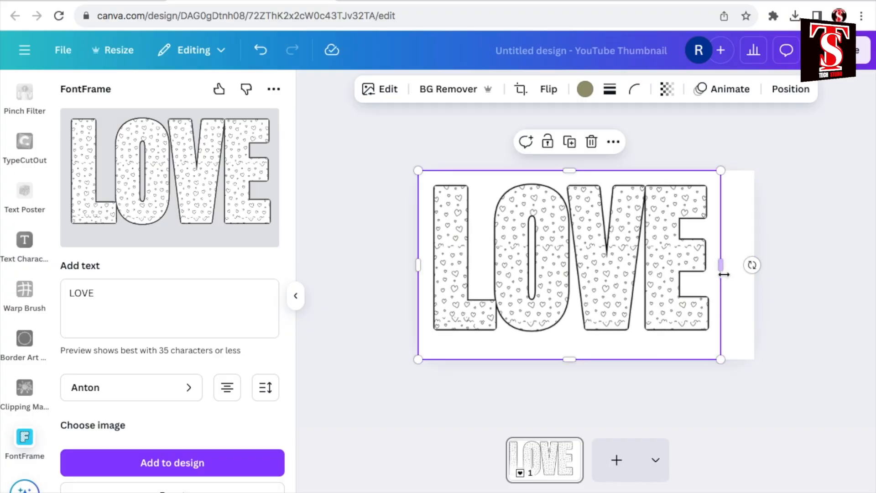
pyautogui.moveTo(720, 265); pyautogui.dragTo(754, 264)
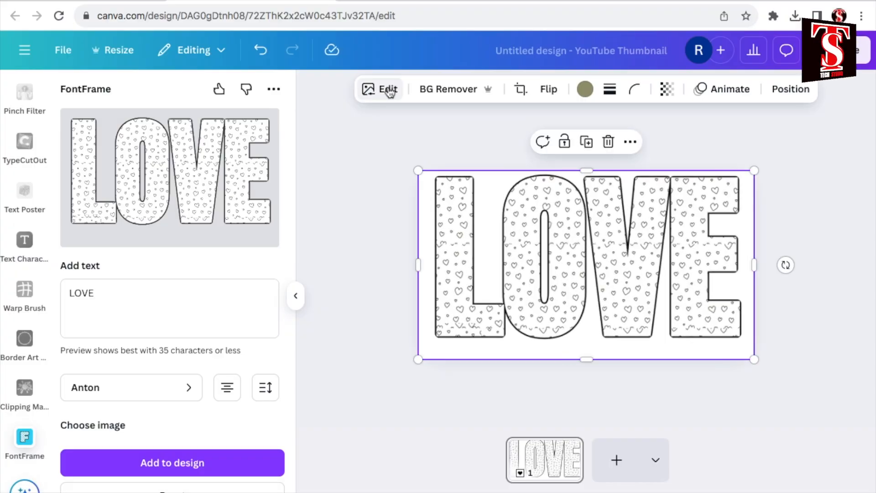
# Step: Apply the Outline shadow effect to the LOVE lettering and set its colour to off-white #F8F3F3
pyautogui.click(389, 91)
pyautogui.scroll(-4, 91, 336)
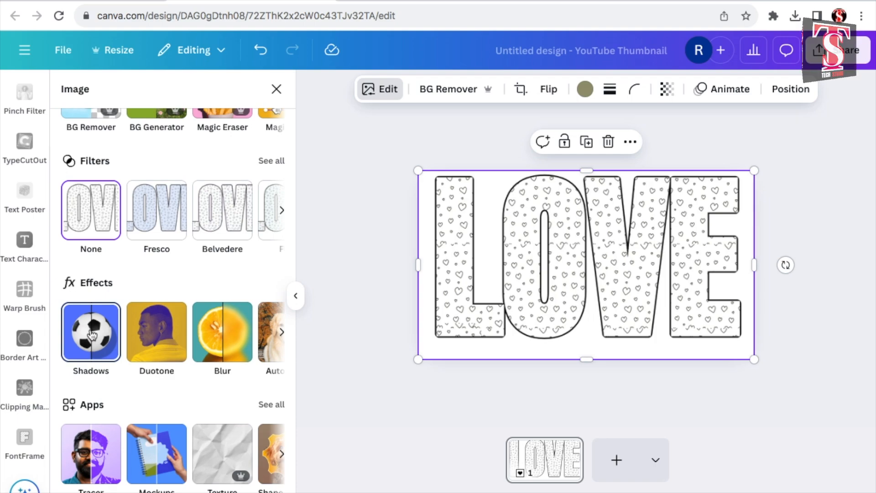
pyautogui.click(92, 335)
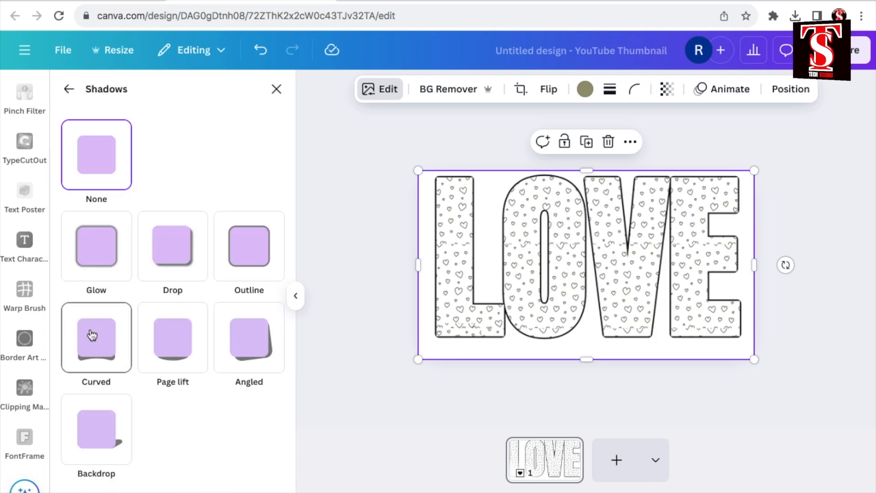
pyautogui.click(248, 252)
pyautogui.scroll(-2, 232, 388)
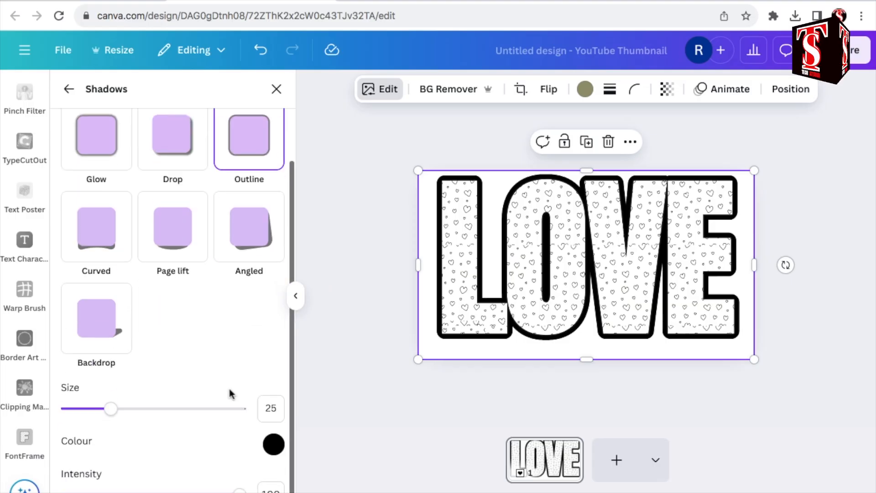
pyautogui.click(274, 443)
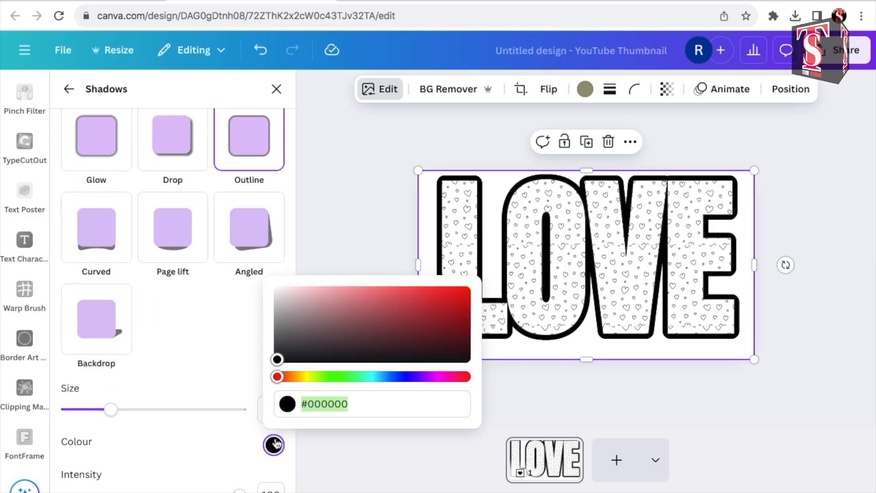
pyautogui.click(281, 293)
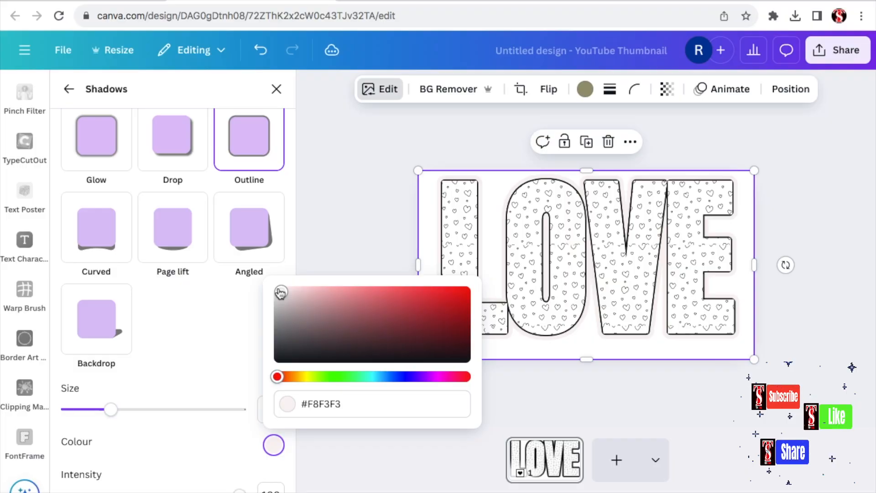
pyautogui.click(247, 315)
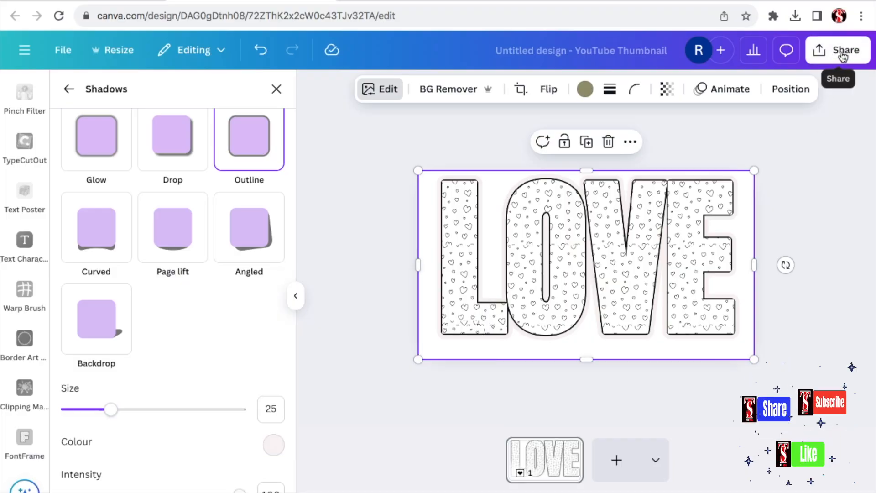
# Step: Download the off-white outlined LOVE design as a PNG
pyautogui.click(843, 51)
pyautogui.click(626, 351)
pyautogui.click(713, 349)
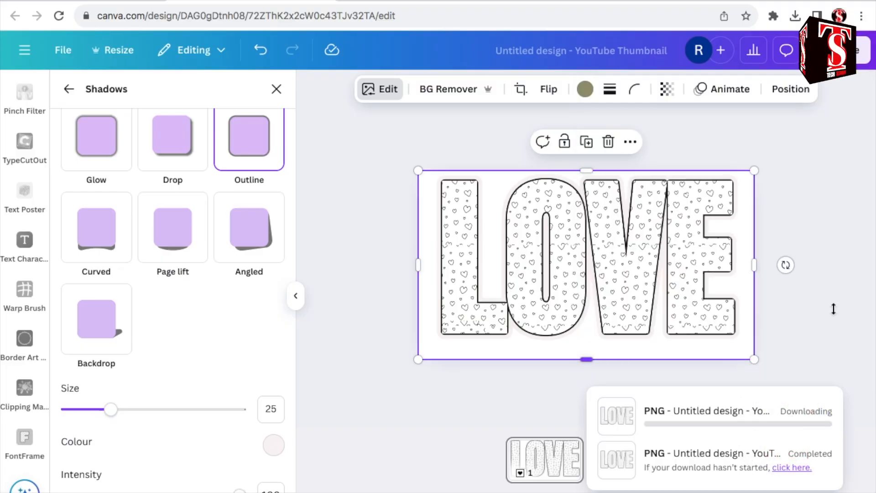
# Step: Replace the LOVE lettering on the page with the downloaded PNG and enlarge it to fill the page
pyautogui.click(608, 142)
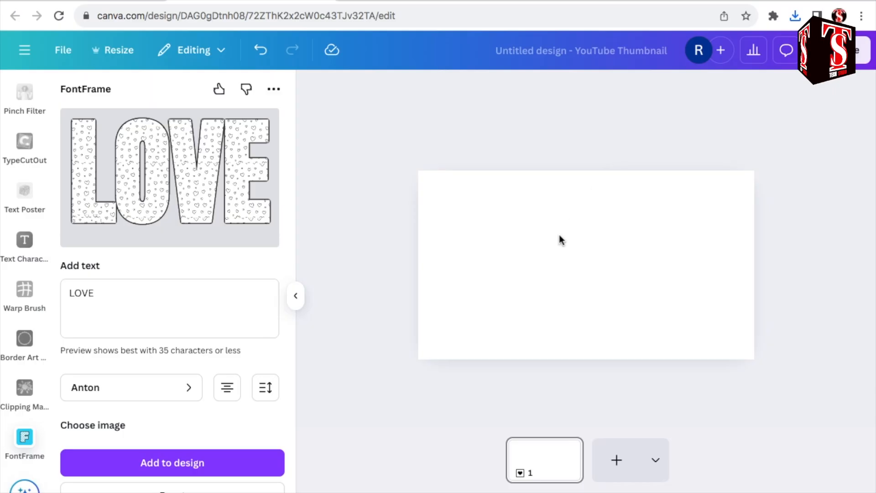
pyautogui.click(795, 17)
pyautogui.moveTo(660, 78); pyautogui.dragTo(518, 234)
pyautogui.moveTo(622, 283); pyautogui.dragTo(766, 335)
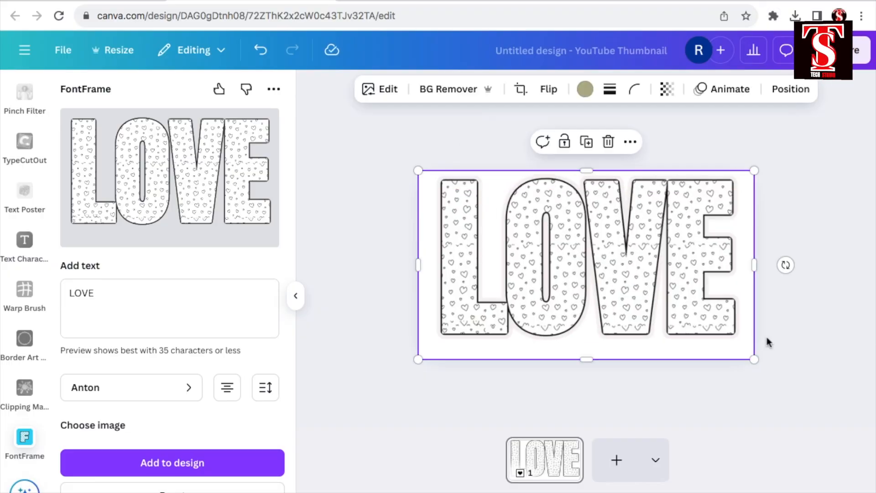
# Step: Apply a black Outline shadow effect to the placed LOVE image and set its size to 11
pyautogui.click(382, 90)
pyautogui.scroll(-5, 82, 327)
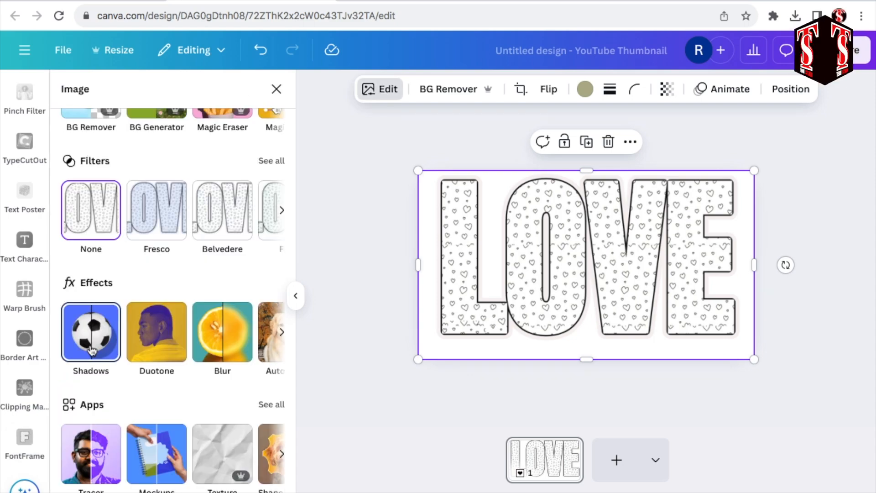
pyautogui.click(92, 337)
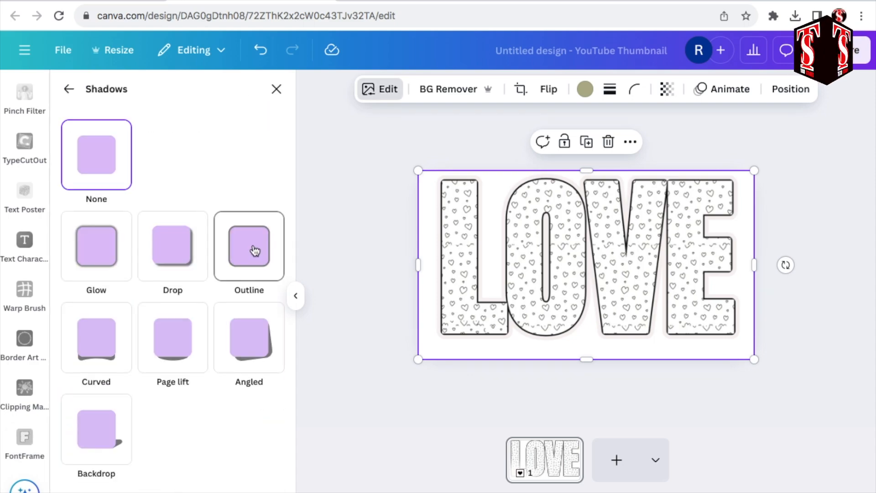
pyautogui.click(253, 251)
pyautogui.moveTo(97, 408); pyautogui.dragTo(87, 407)
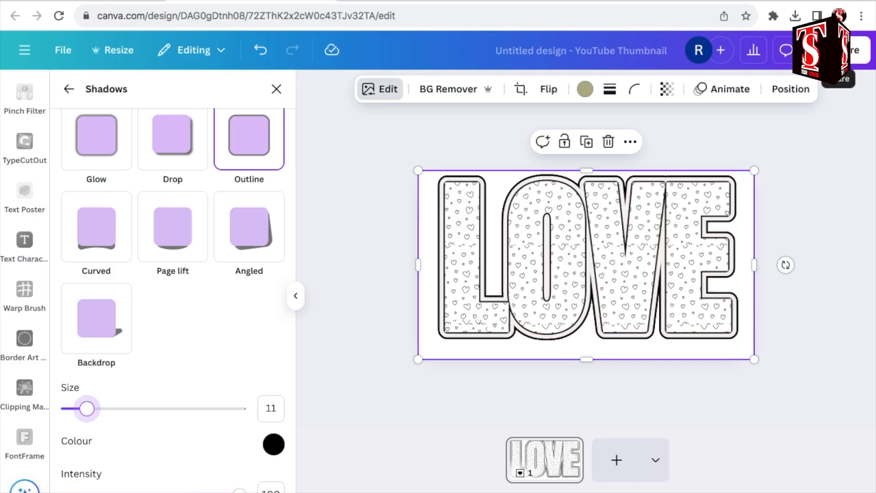
# Step: Download the double-outlined LOVE design as a PNG with a transparent background
pyautogui.click(851, 50)
pyautogui.click(625, 333)
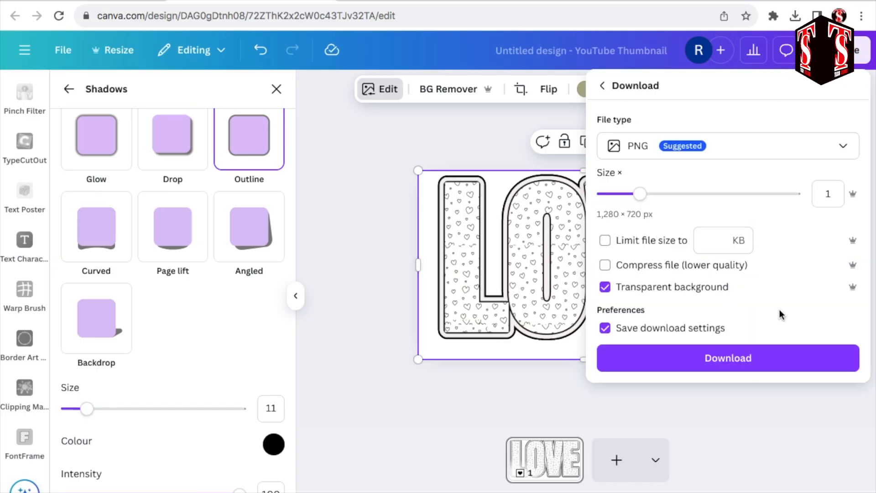
pyautogui.click(726, 358)
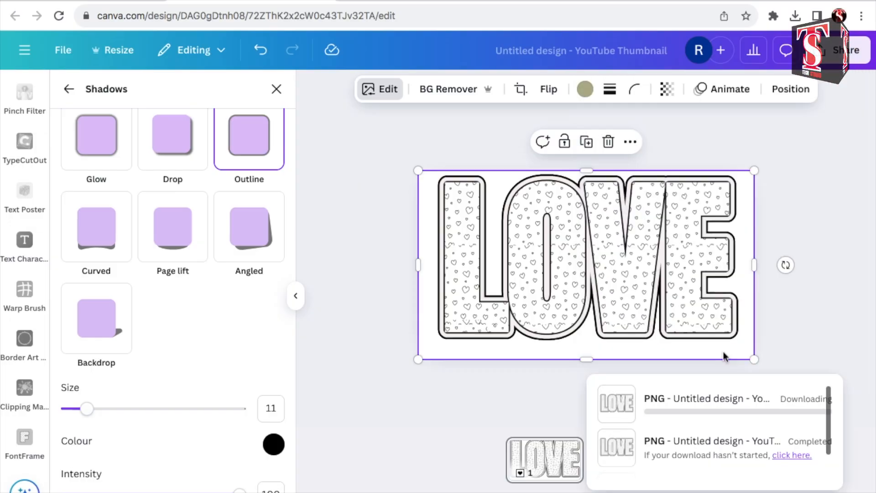
# Step: Delete the LOVE image from the page and bring in the newly downloaded double-outlined PNG
pyautogui.click(609, 142)
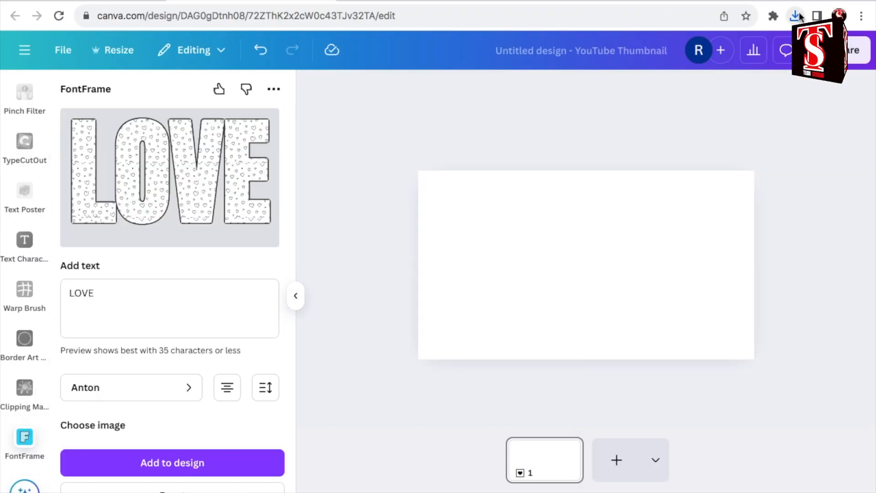
pyautogui.click(794, 17)
pyautogui.moveTo(661, 82); pyautogui.dragTo(525, 240)
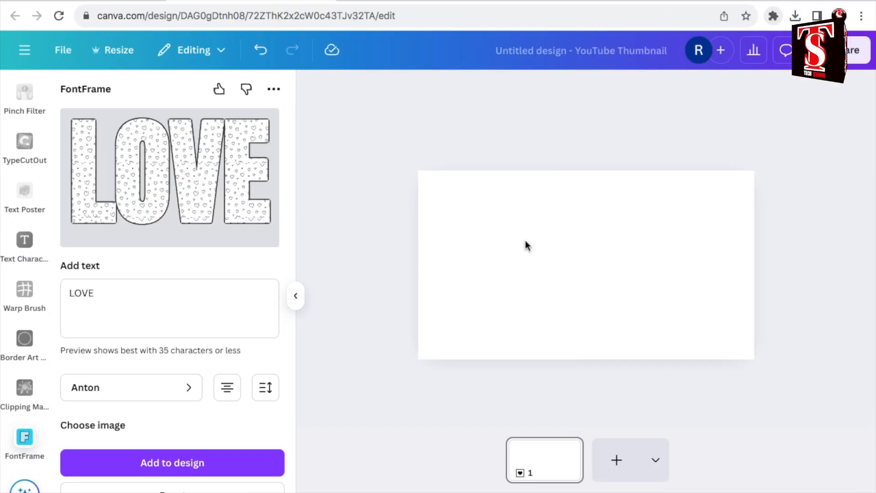
# Step: Enlarge the double-outlined LOVE image to about 1,301 × 732 and remove its background with BG Remover
pyautogui.moveTo(482, 206); pyautogui.dragTo(412, 168)
pyautogui.moveTo(689, 323); pyautogui.dragTo(767, 332)
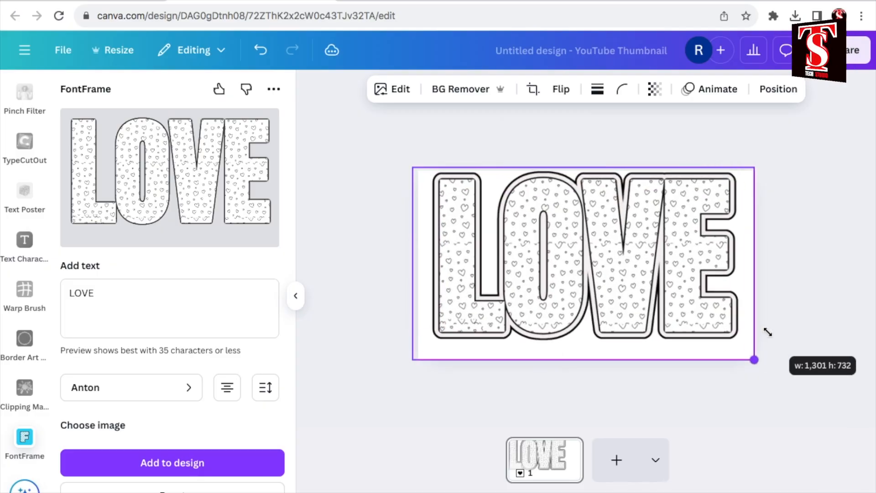
pyautogui.click(451, 91)
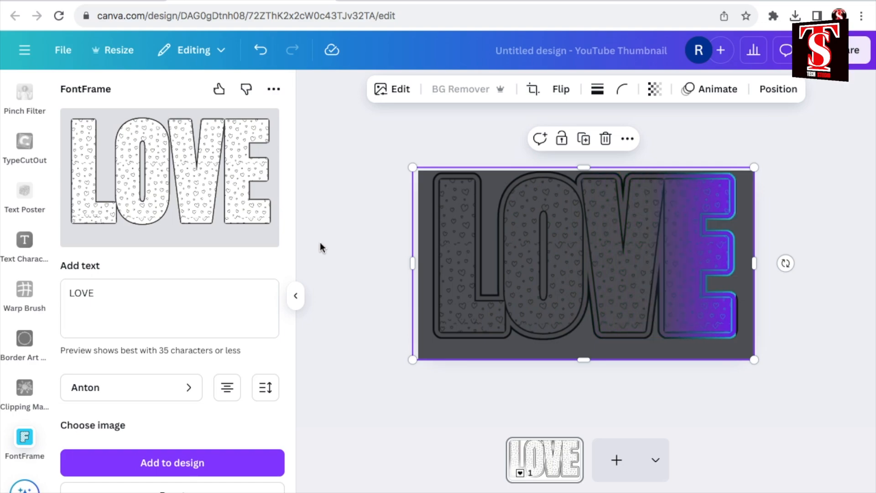
# Step: Search the elements for sunset photos and add the purple beach sunset with palm leaves to the page
pyautogui.scroll(5, 25, 144)
pyautogui.click(25, 145)
pyautogui.click(24, 144)
pyautogui.click(174, 94)
pyautogui.write('sunset')
pyautogui.press('Return')
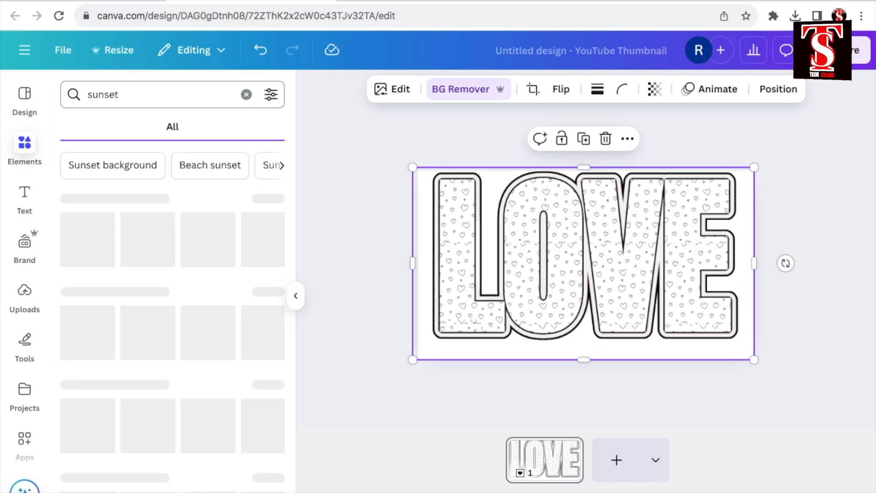
pyautogui.click(157, 128)
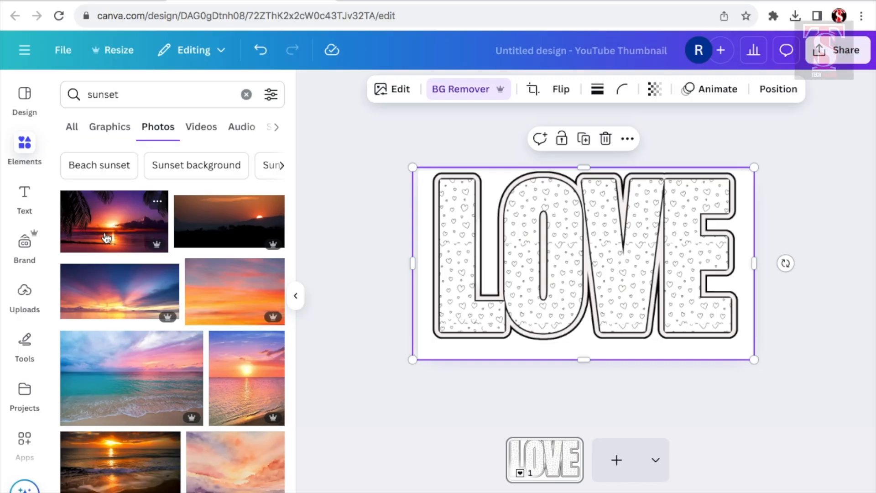
pyautogui.click(106, 237)
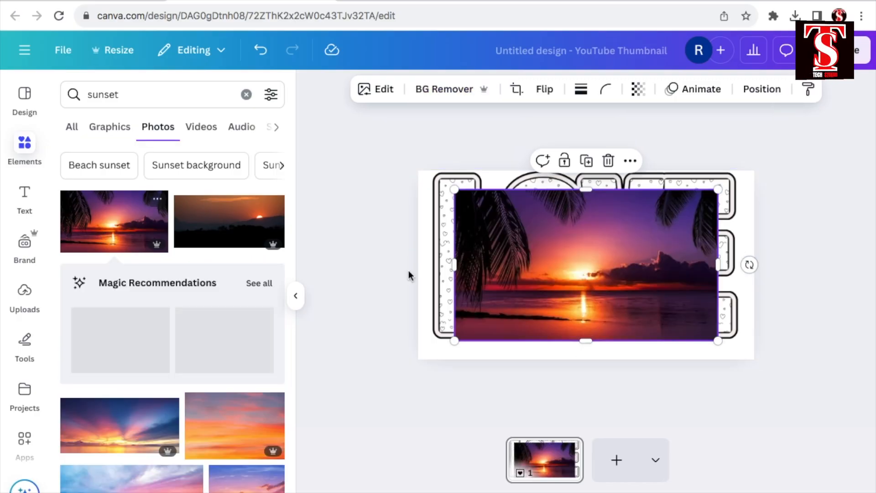
# Step: Set the sunset photo as the page background behind the LOVE lettering
pyautogui.rightClick(623, 252)
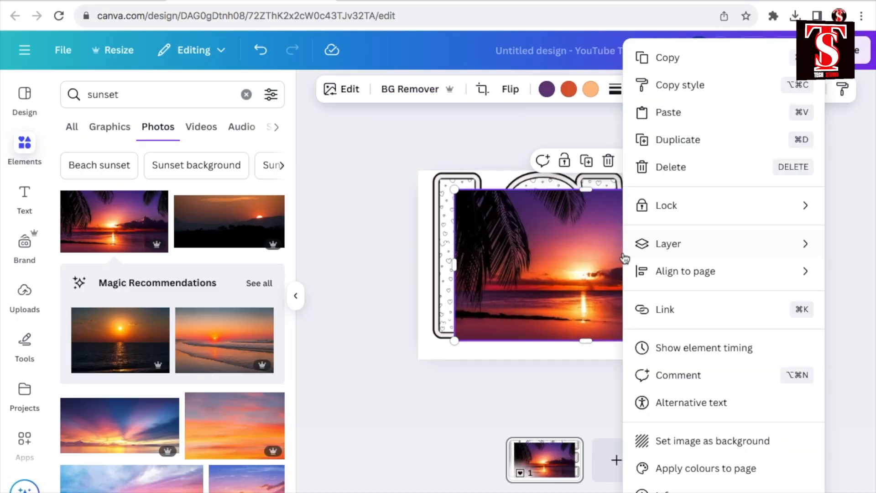
pyautogui.click(740, 442)
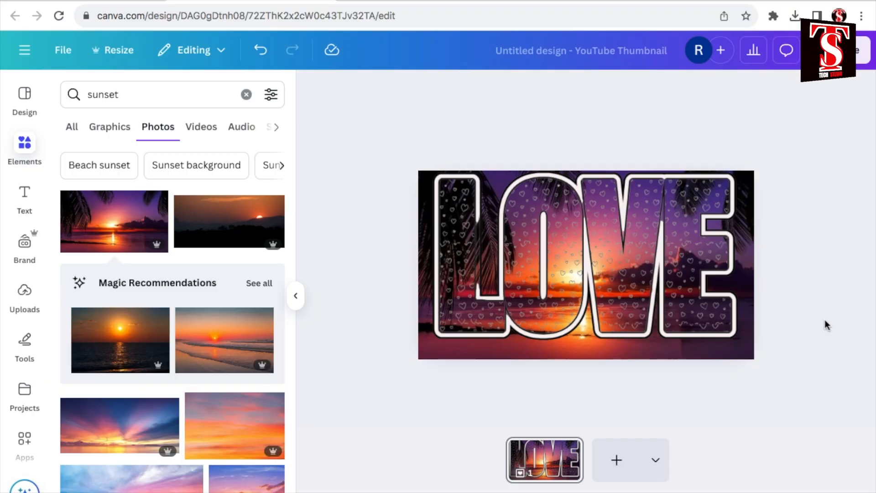
pyautogui.scroll(4, 825, 321)
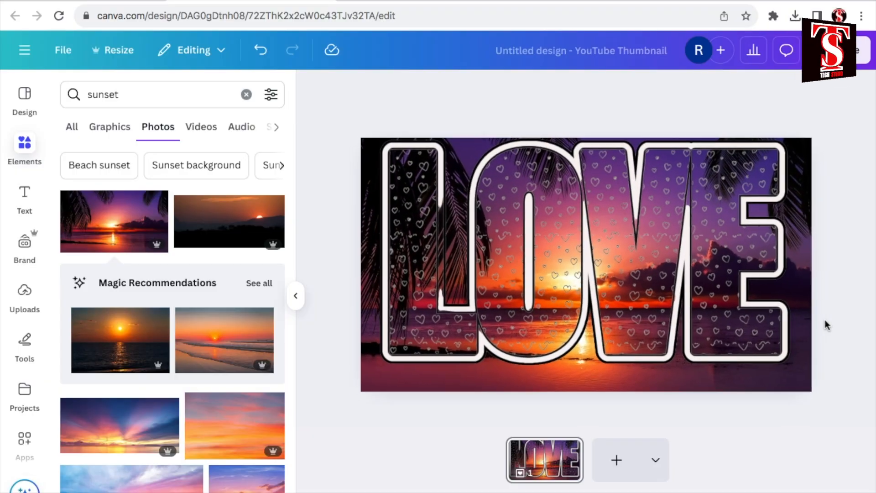